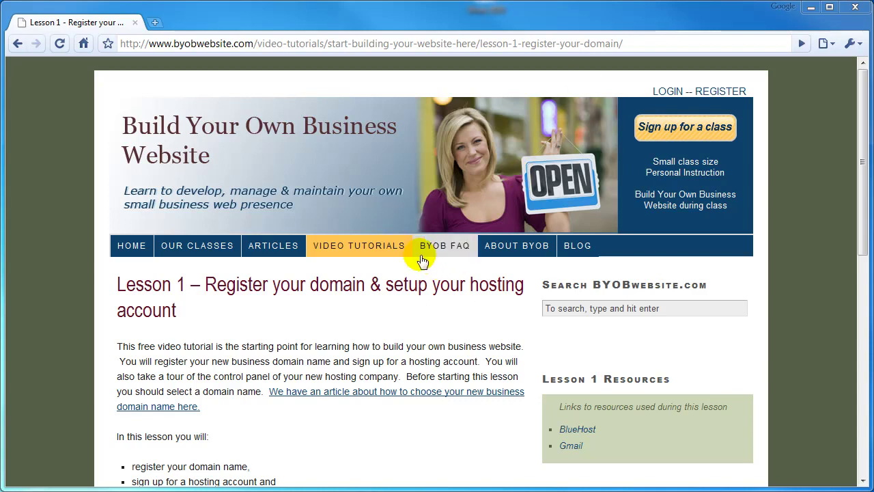
Go from the BYOB Website home page to the Lesson 1 tutorial under Video Tutorials > Start Here.
{"action": "left_click", "coordinate": [133, 249]}
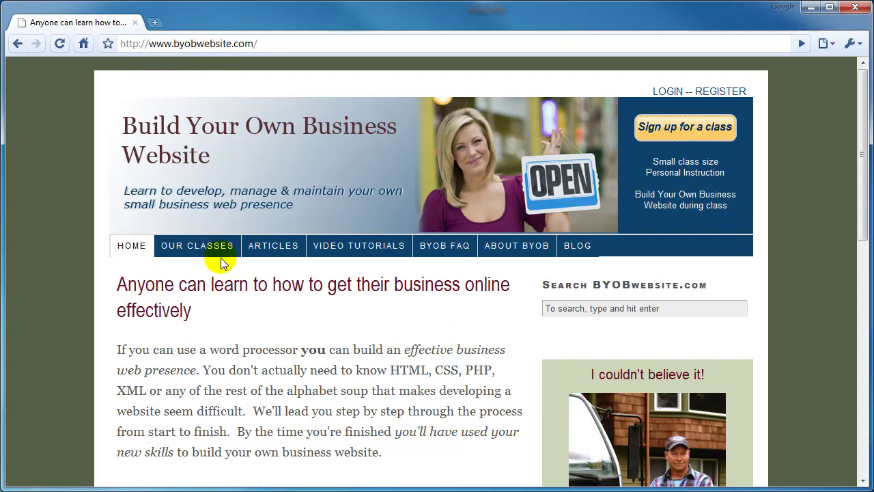
{"action": "mouse_move", "coordinate": [380, 249]}
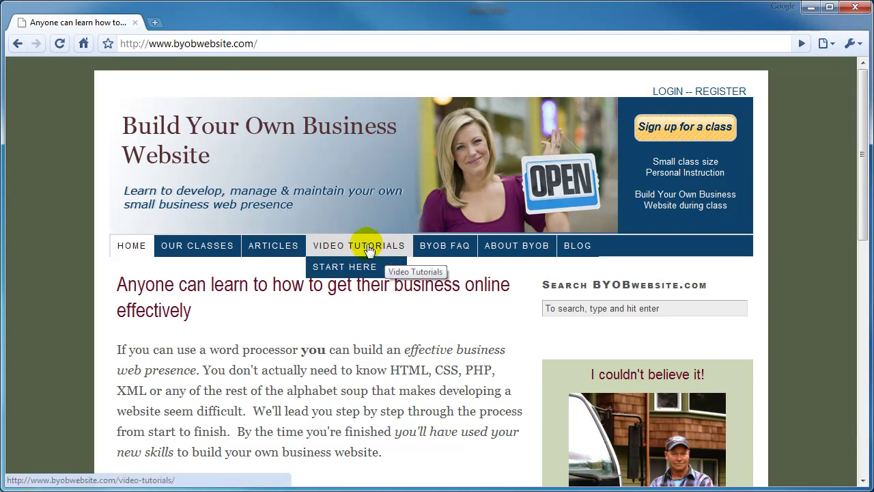
{"action": "mouse_move", "coordinate": [362, 265]}
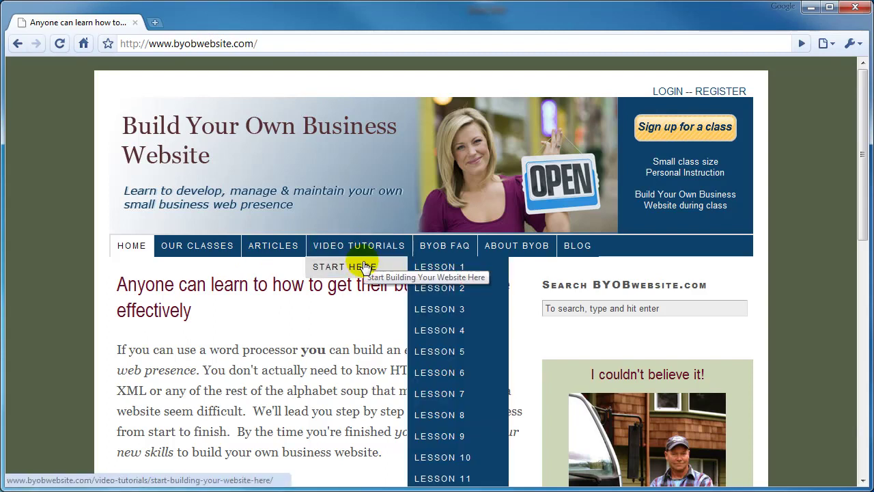
{"action": "left_click", "coordinate": [430, 268]}
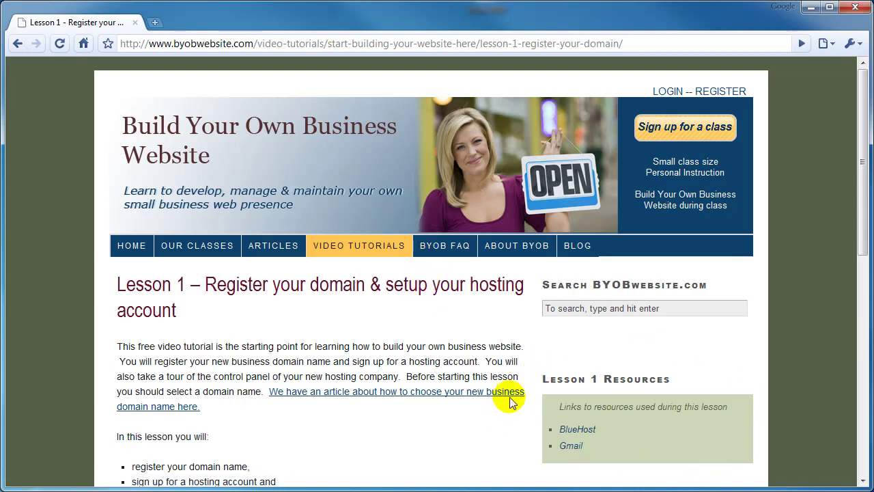
Open the BlueHost link from the Lesson 1 resources in a new tab.
{"action": "left_click", "coordinate": [582, 430]}
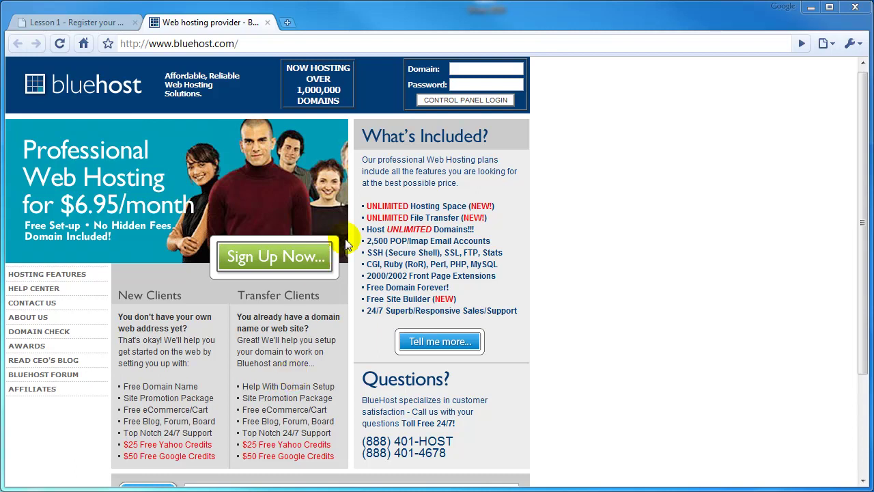
Start sign-up and request the new domain byobtutorial.com, continuing to billing.
{"action": "left_click", "coordinate": [276, 258]}
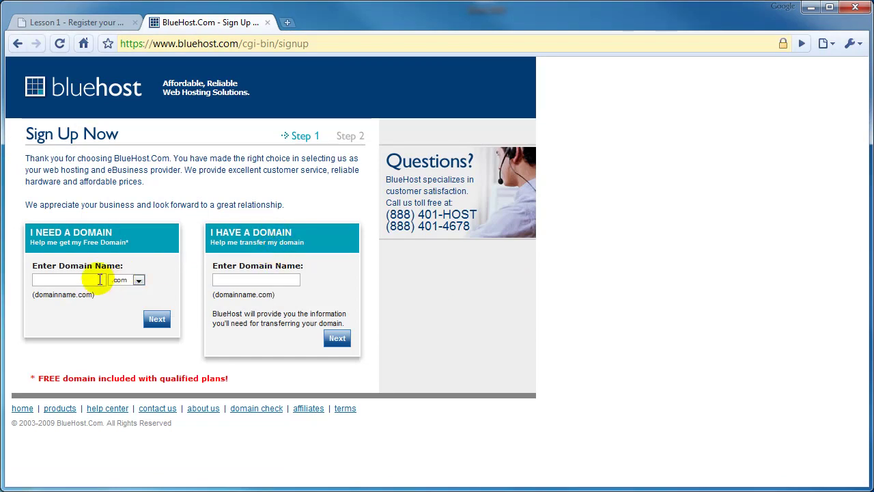
{"action": "left_click", "coordinate": [77, 280]}
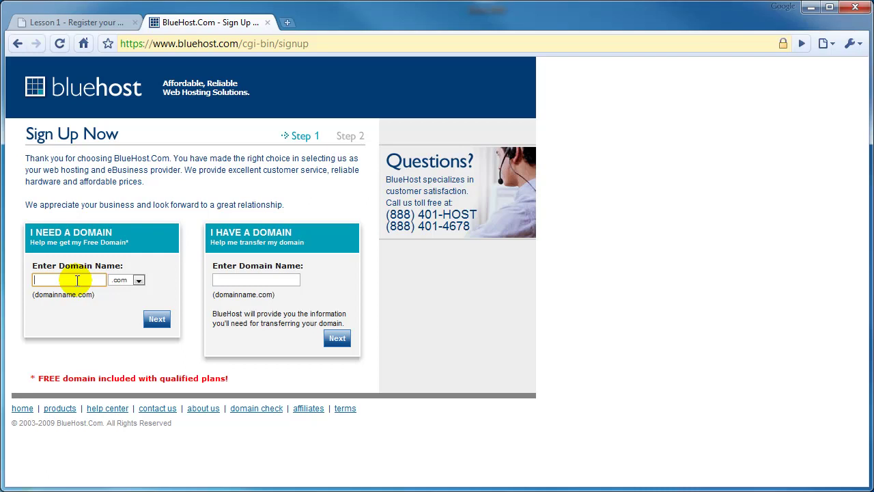
{"action": "type", "text": "byob"}
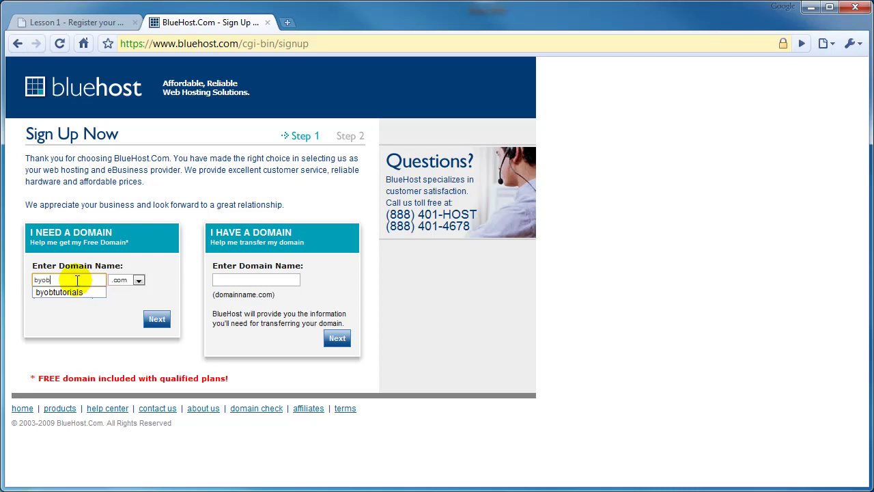
{"action": "type", "text": "tutorial"}
{"action": "left_click", "coordinate": [113, 304]}
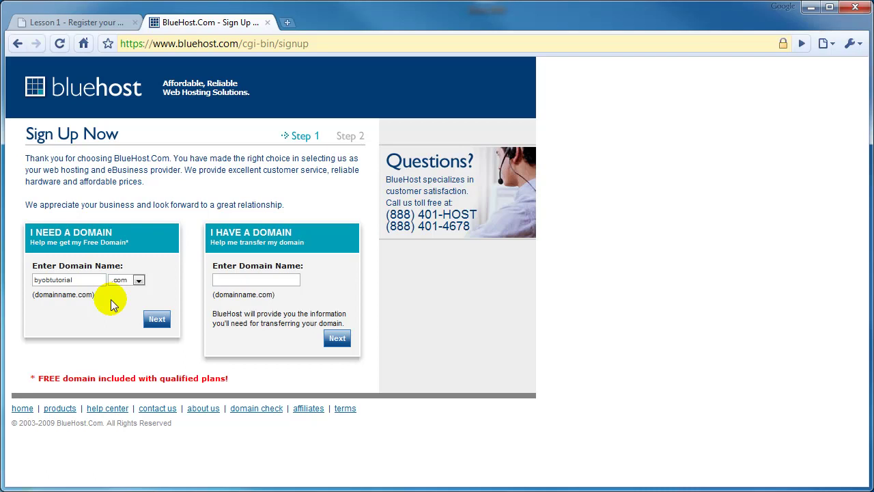
{"action": "left_click", "coordinate": [157, 325]}
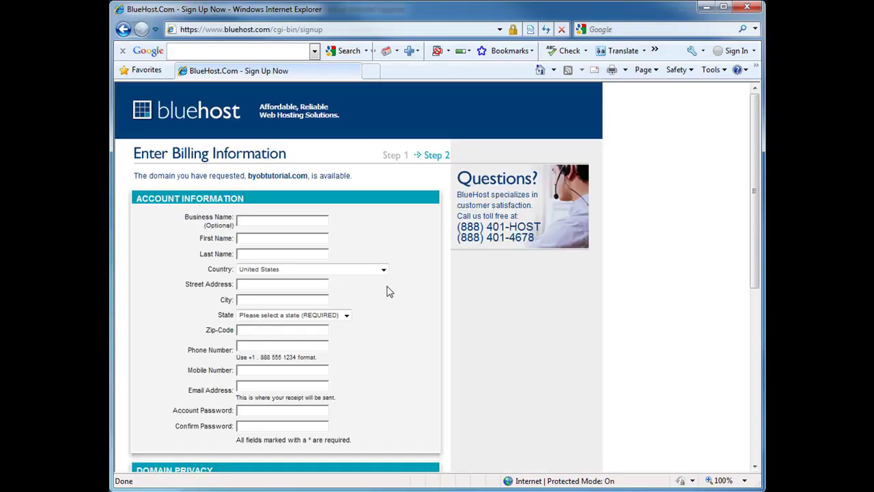
Enter business name BYOB Website, the owner's first and last name, street address, city and state.
{"action": "left_click", "coordinate": [272, 222]}
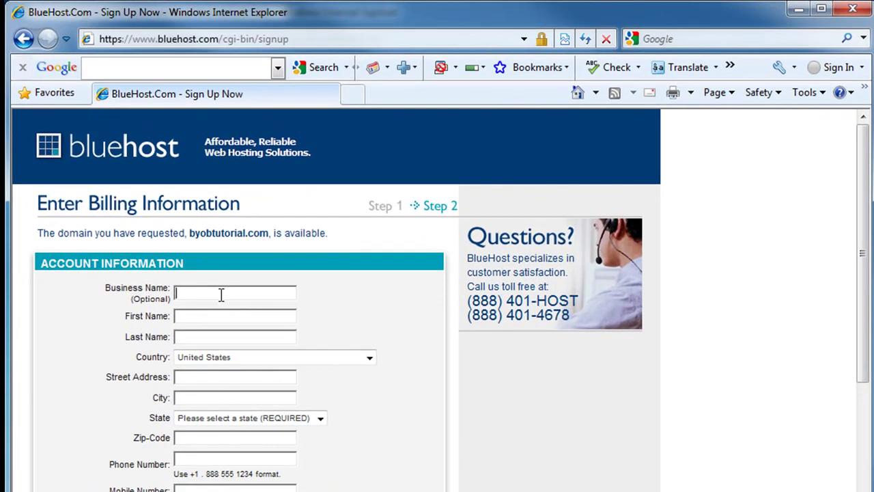
{"action": "type", "text": "B"}
{"action": "type", "text": "YOB "}
{"action": "type", "text": "Web"}
{"action": "type", "text": "ebsite"}
{"action": "key", "text": "Tab"}
{"action": "key", "text": "Tab"}
{"action": "key", "text": "Tab"}
{"action": "key", "text": "Tab"}
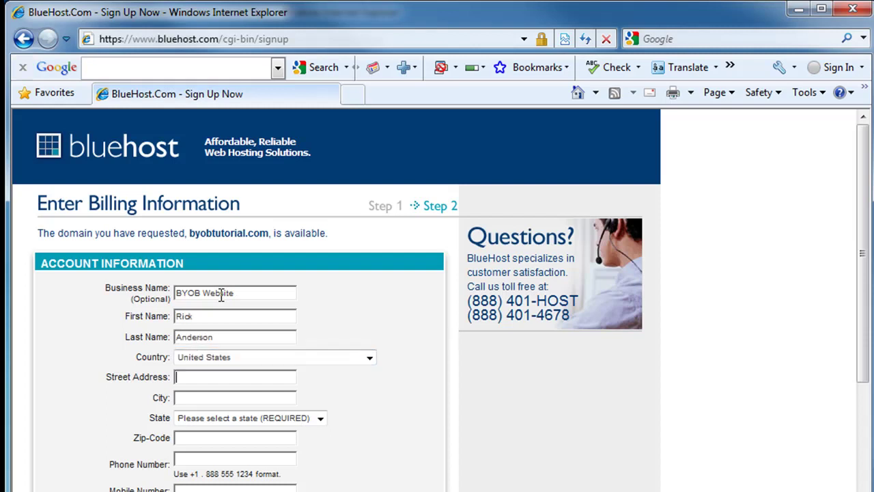
{"action": "key", "text": "Tab"}
{"action": "type", "text": "Edmonds"}
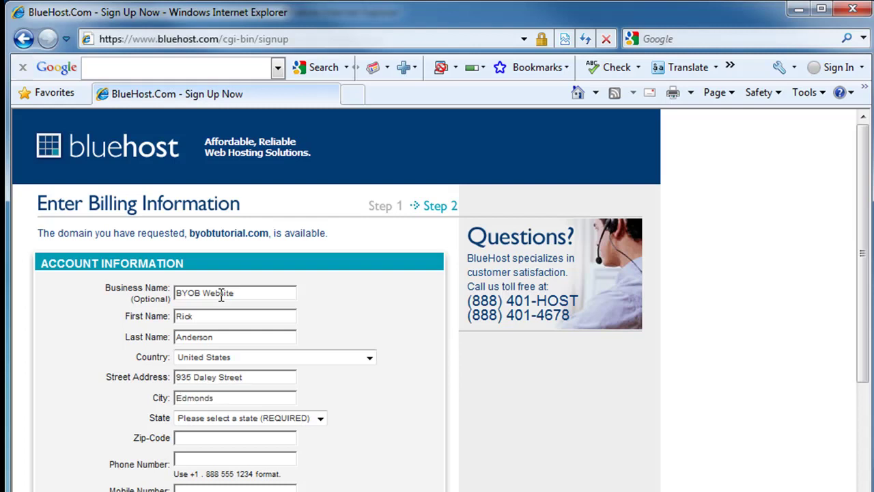
{"action": "key", "text": "Tab"}
{"action": "key", "text": "w"}
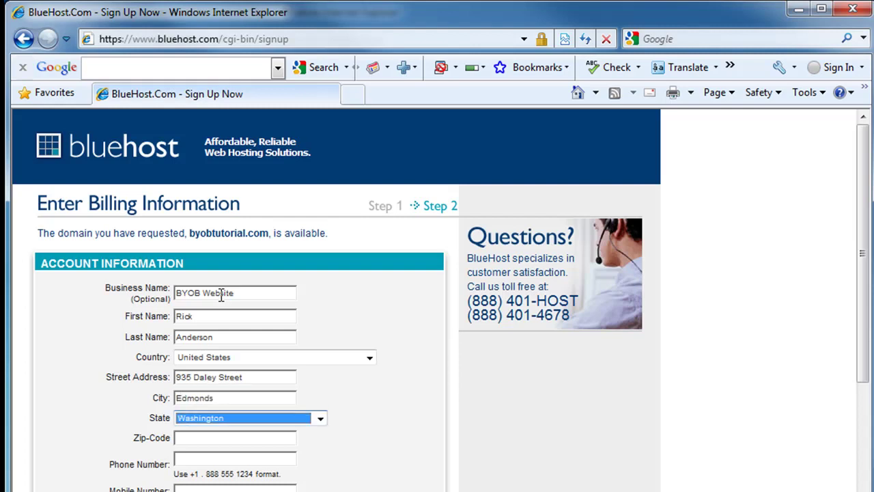
Fill in the zip code, phone number, contact e-mail and account password.
{"action": "key", "text": "Tab"}
{"action": "type", "text": "9802"}
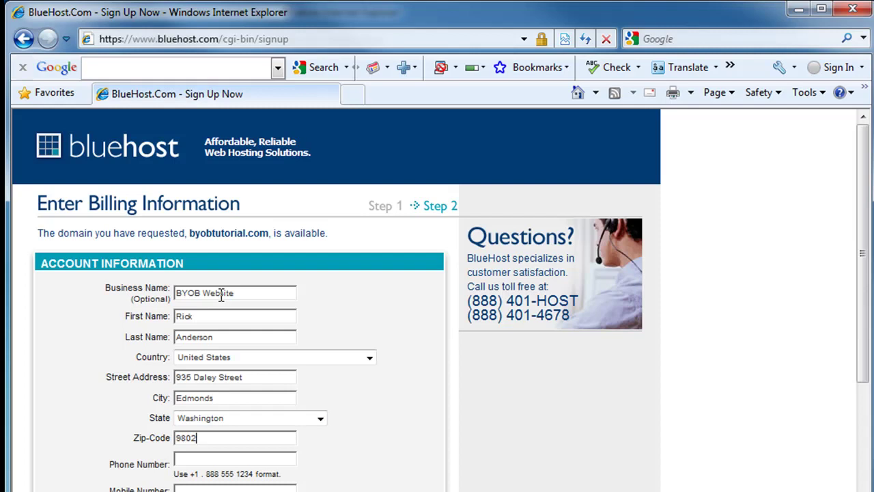
{"action": "type", "text": "0"}
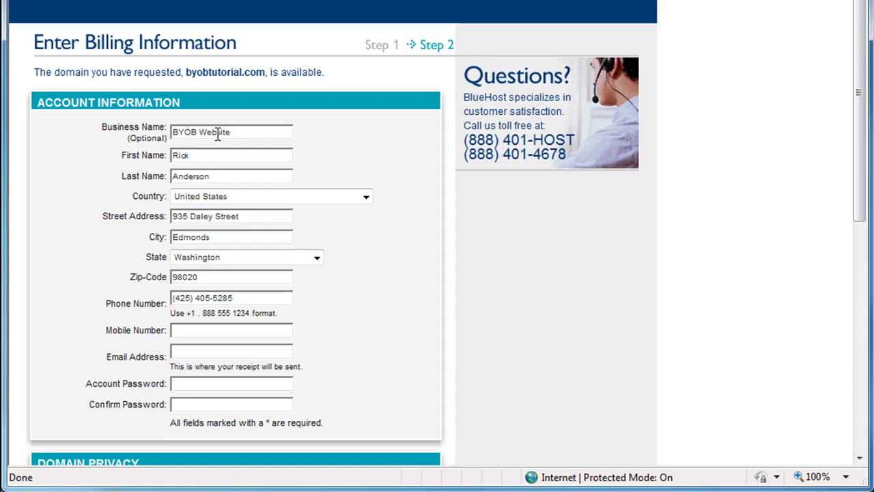
{"action": "key", "text": "Tab"}
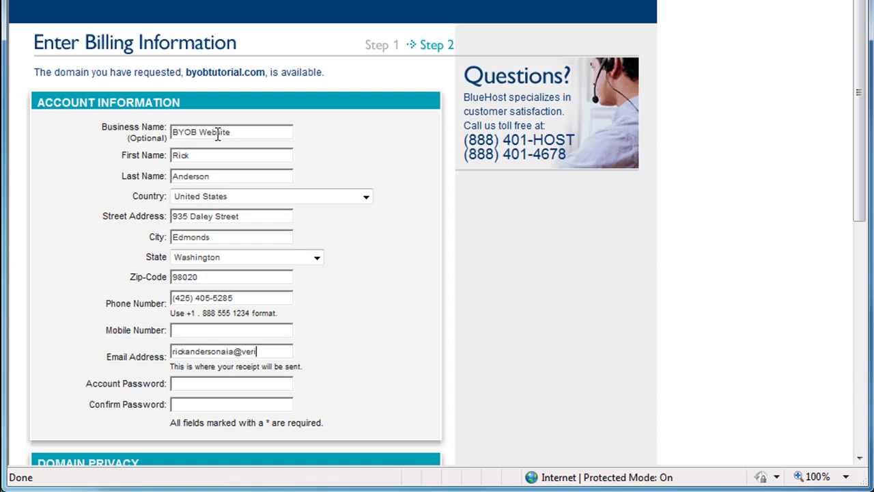
{"action": "key", "text": "Tab"}
{"action": "type", "text": "••••••••••"}
{"action": "key", "text": "Tab"}
Confirm the password, choose the 24 Months ($3.95 per month) plan and pay with PayPal.
{"action": "type", "text": "••••••••••"}
{"action": "scroll", "coordinate": [431, 272], "scroll_direction": "down", "scroll_amount": 3}
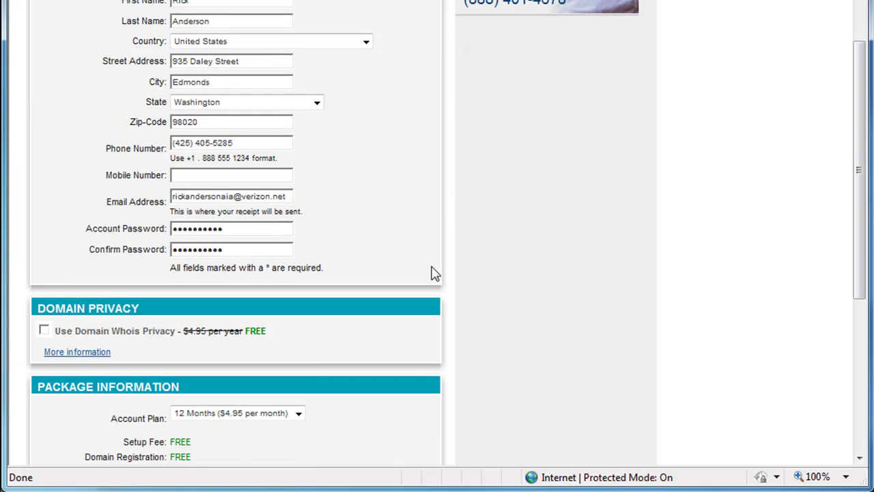
{"action": "scroll", "coordinate": [437, 209], "scroll_direction": "down", "scroll_amount": 1}
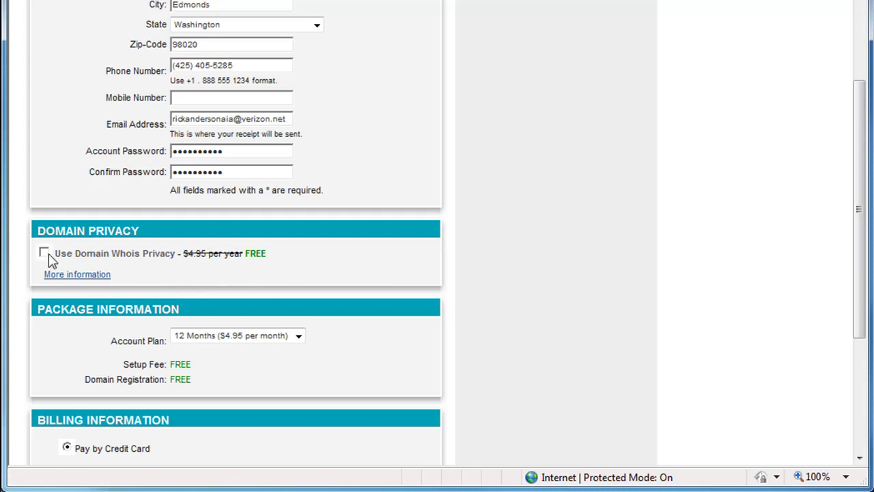
{"action": "scroll", "coordinate": [394, 265], "scroll_direction": "down", "scroll_amount": 1}
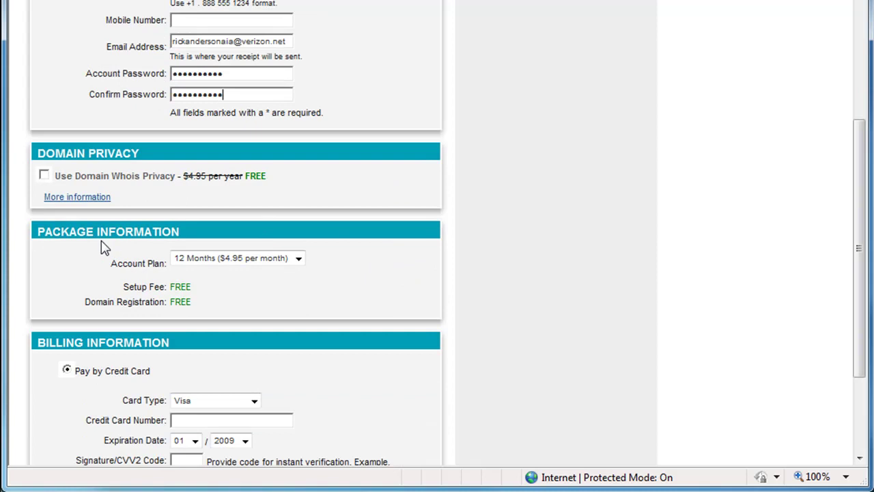
{"action": "left_click", "coordinate": [301, 265]}
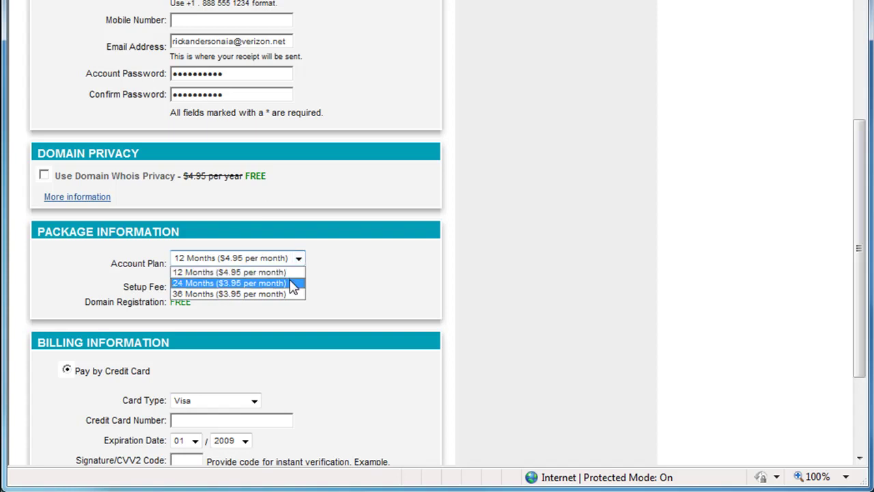
{"action": "left_click", "coordinate": [293, 283]}
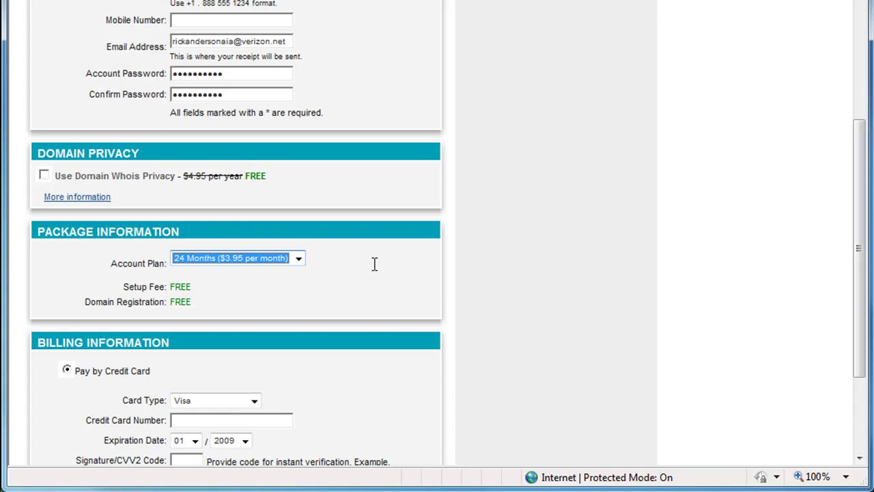
{"action": "scroll", "coordinate": [374, 265], "scroll_direction": "down", "scroll_amount": 3}
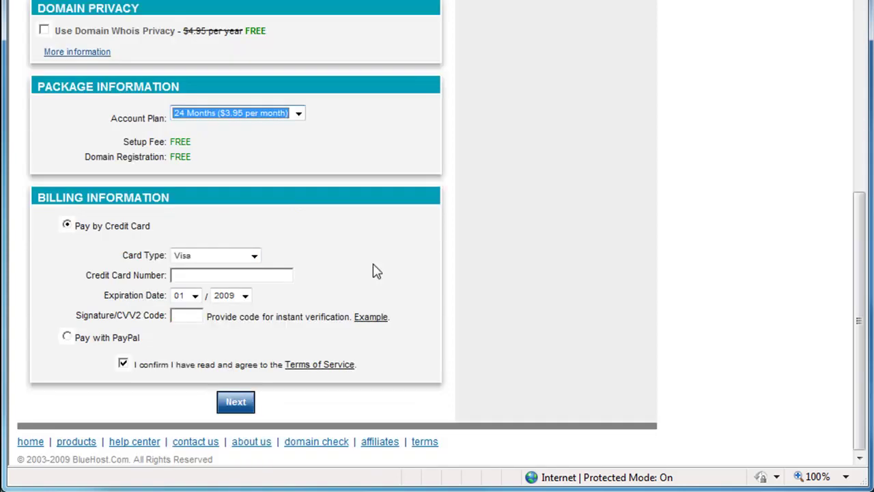
{"action": "left_click", "coordinate": [66, 338]}
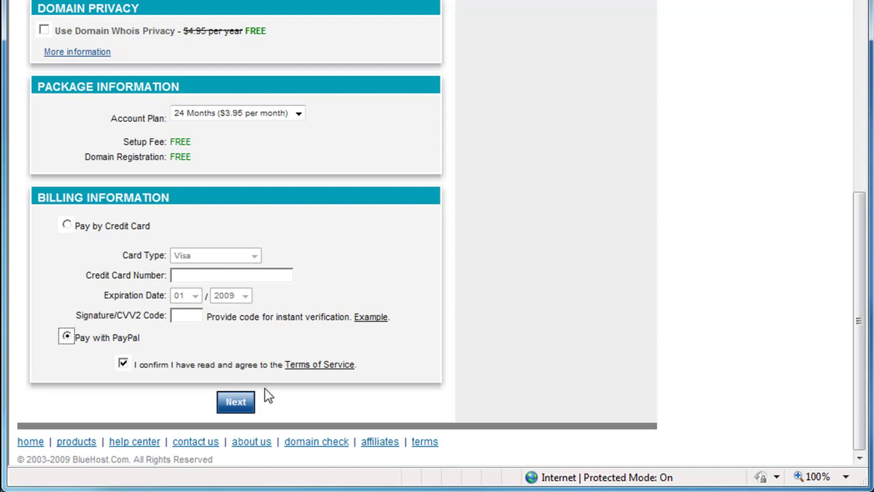
Place the order, dismiss the AutoFill bubble, and review the Sign Up Complete confirmation.
{"action": "left_click", "coordinate": [234, 403]}
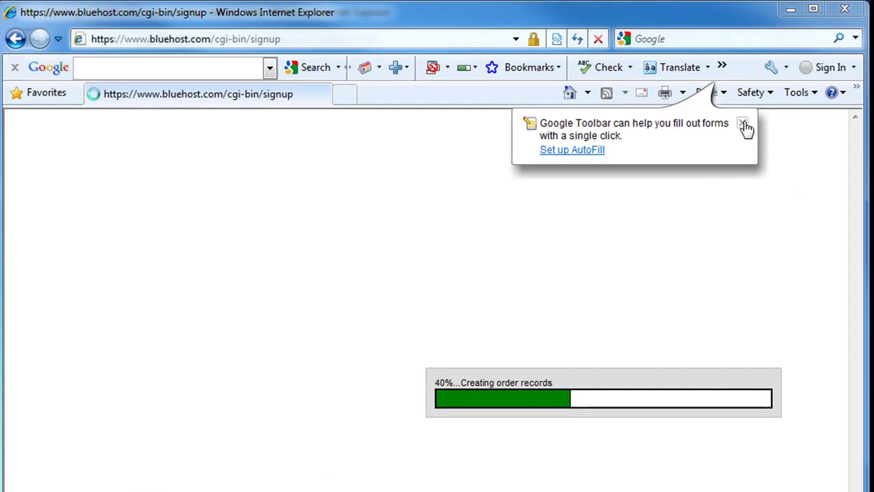
{"action": "left_click", "coordinate": [742, 123]}
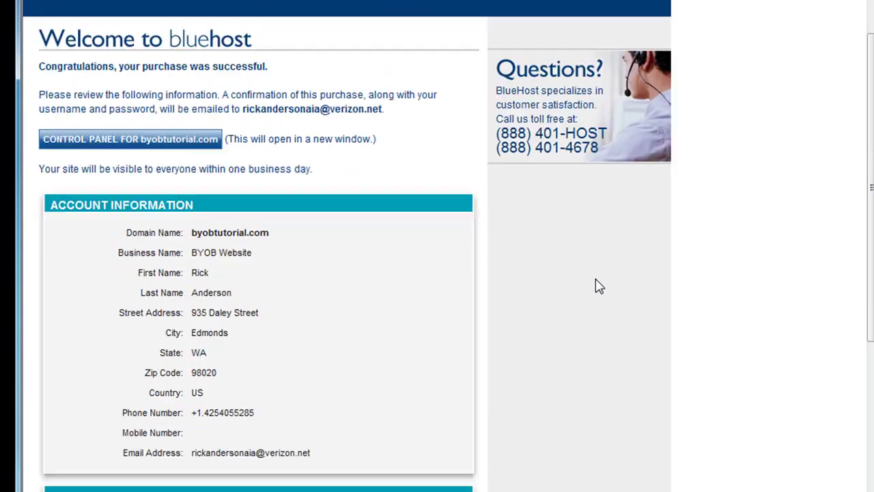
{"action": "scroll", "coordinate": [596, 285], "scroll_direction": "down", "scroll_amount": 1}
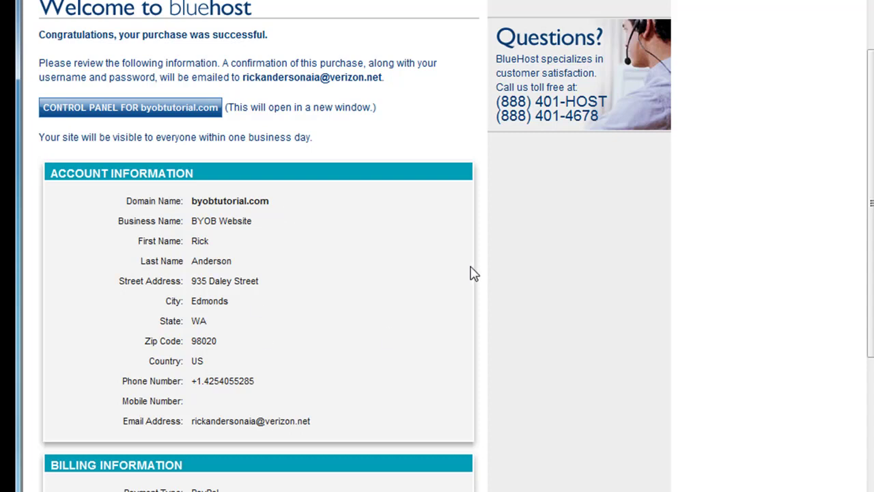
{"action": "scroll", "coordinate": [474, 273], "scroll_direction": "down", "scroll_amount": 2}
{"action": "scroll", "coordinate": [474, 273], "scroll_direction": "down", "scroll_amount": 1}
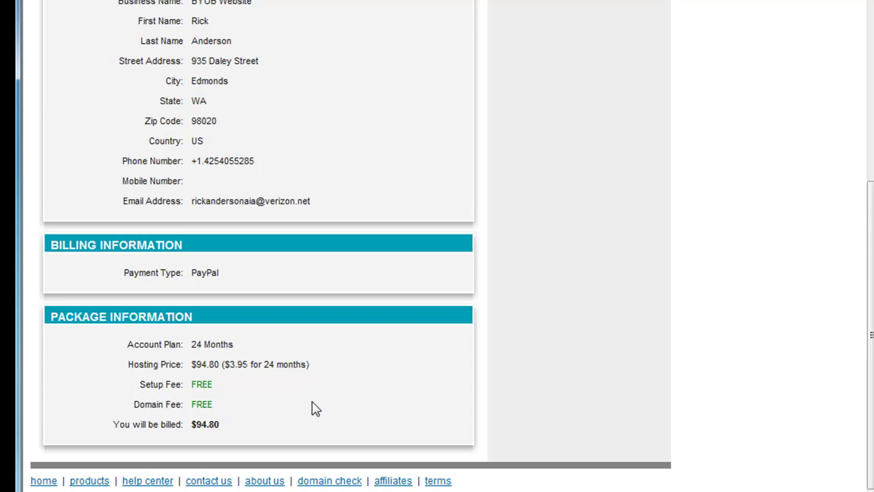
{"action": "scroll", "coordinate": [394, 362], "scroll_direction": "up", "scroll_amount": 3}
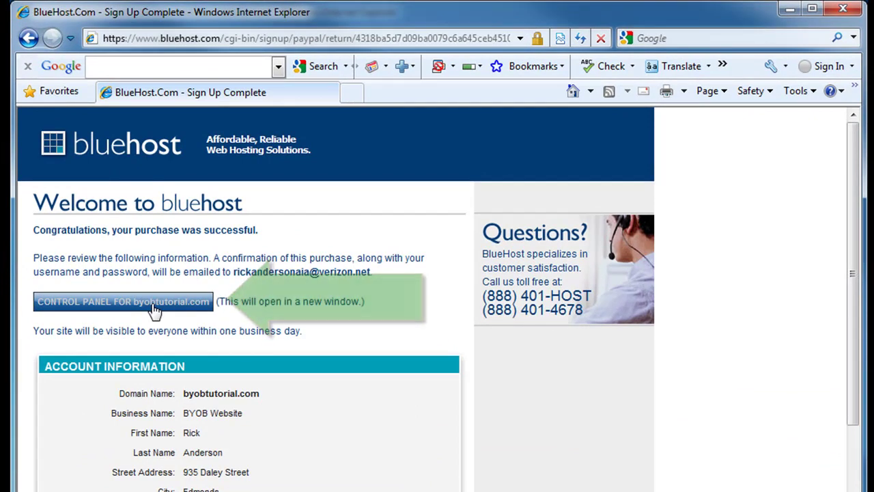
Log in to the cPanel control panel for byobtutorial.com.
{"action": "left_click", "coordinate": [154, 309]}
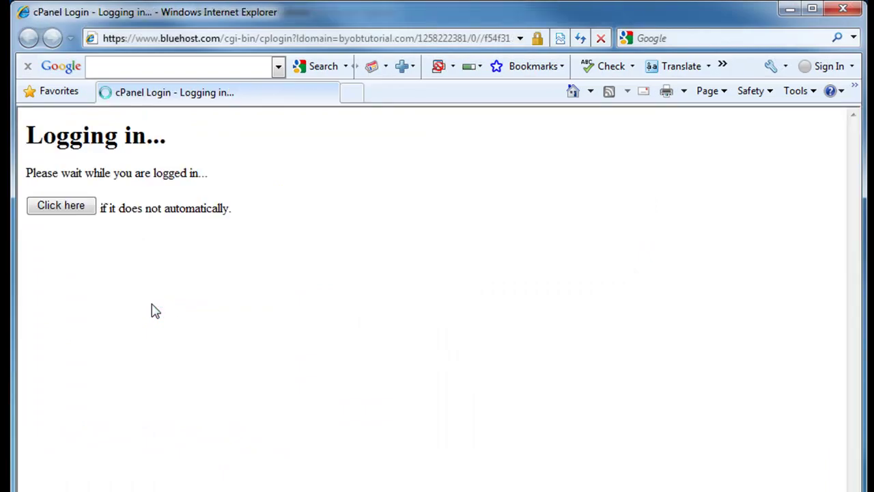